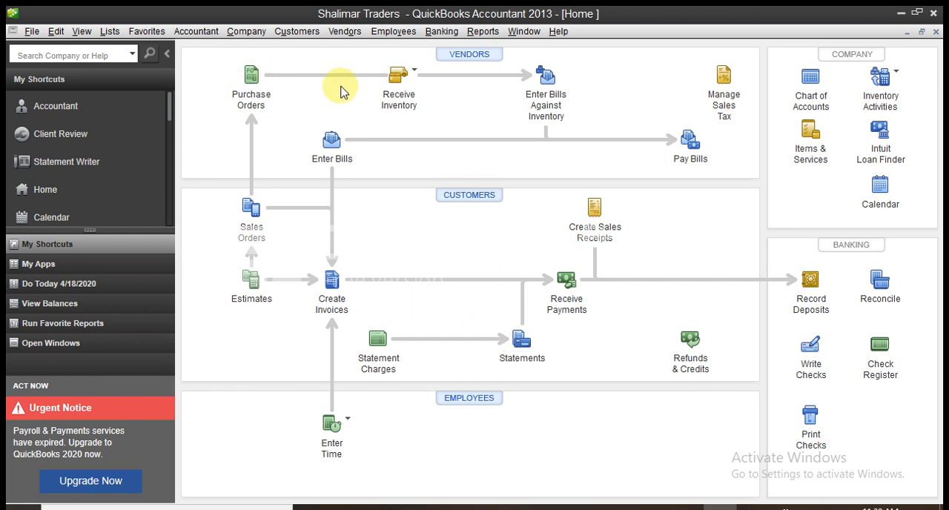
Open the Inventory Center.
click(343, 31)
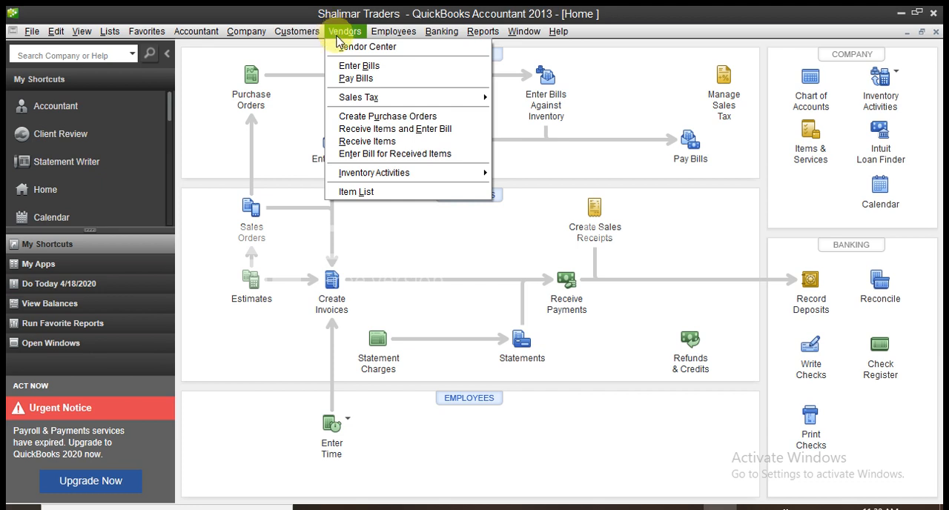
mouse_move(354, 174)
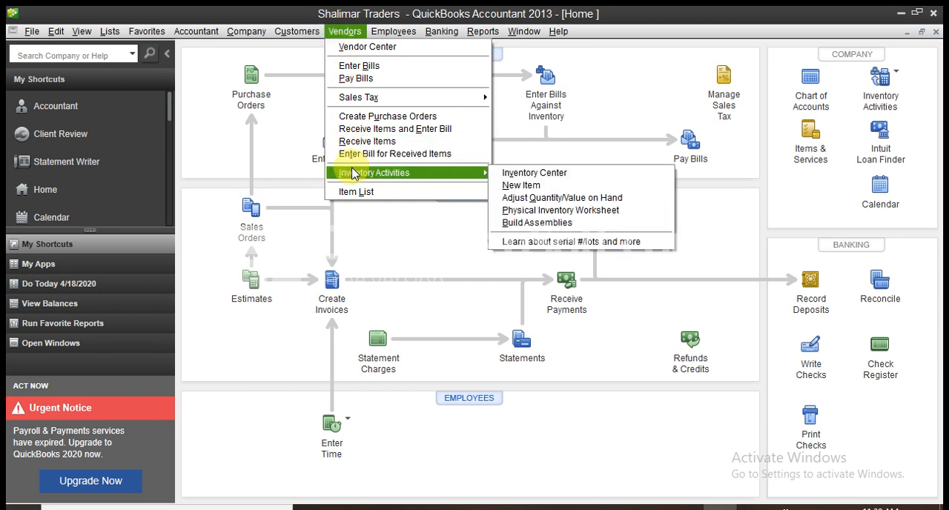
click(509, 177)
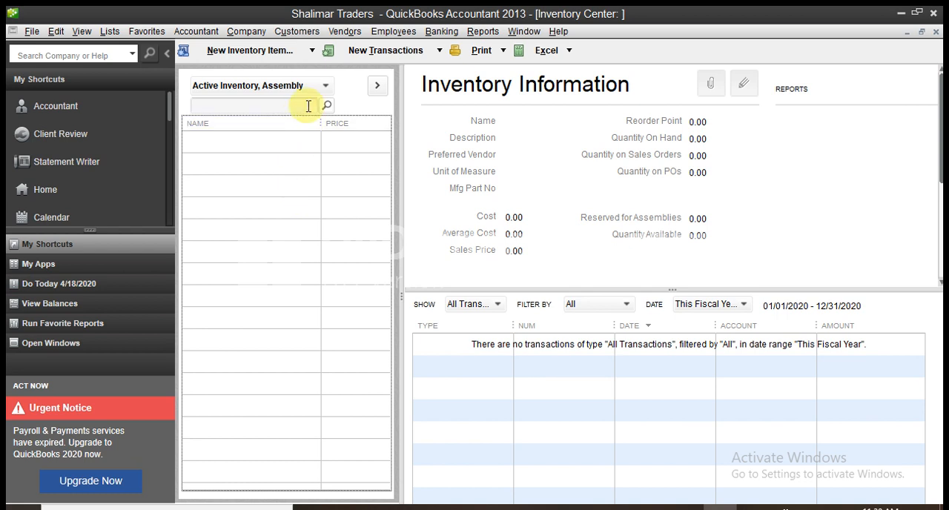
Start a new item from the inventory list and set its type to Inventory Part.
click(312, 52)
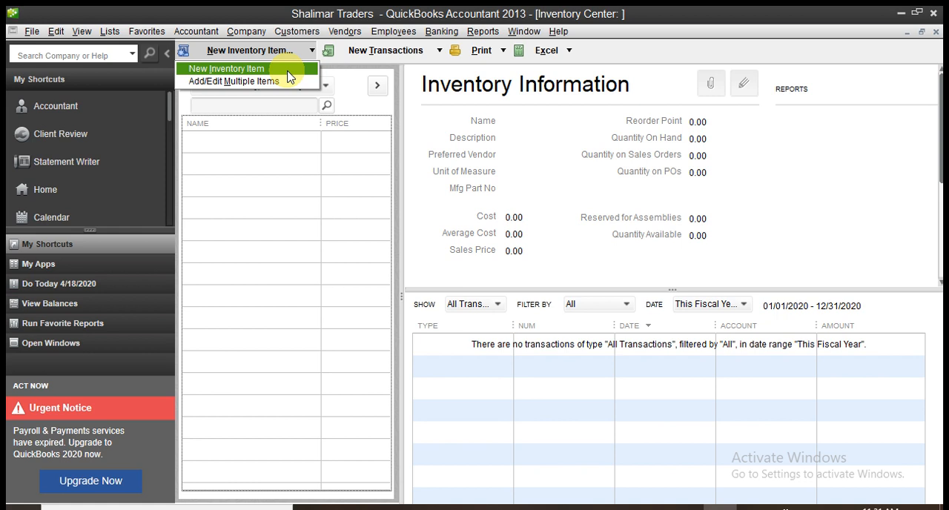
click(227, 159)
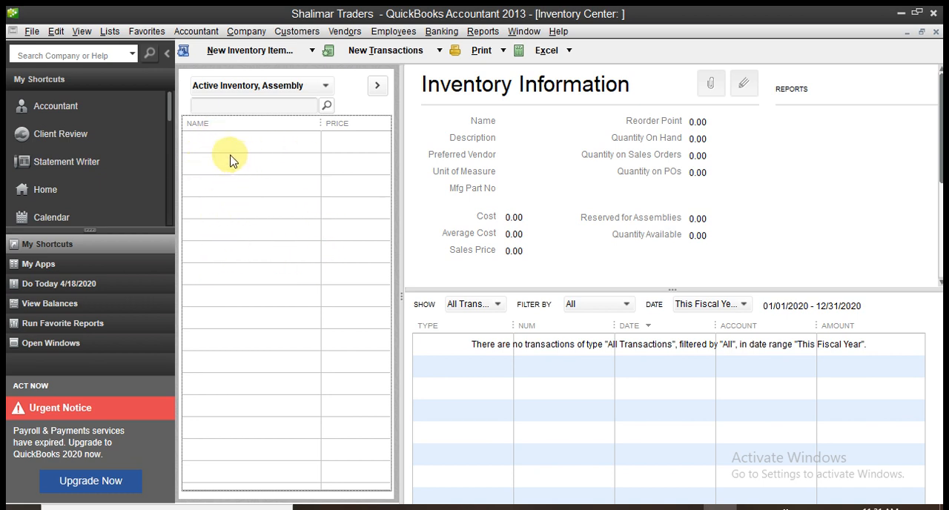
right_click(237, 151)
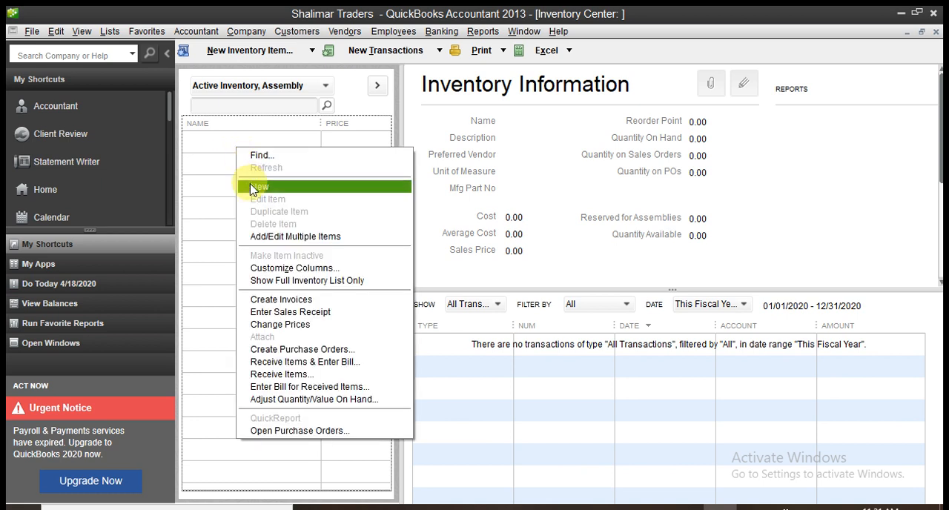
click(252, 186)
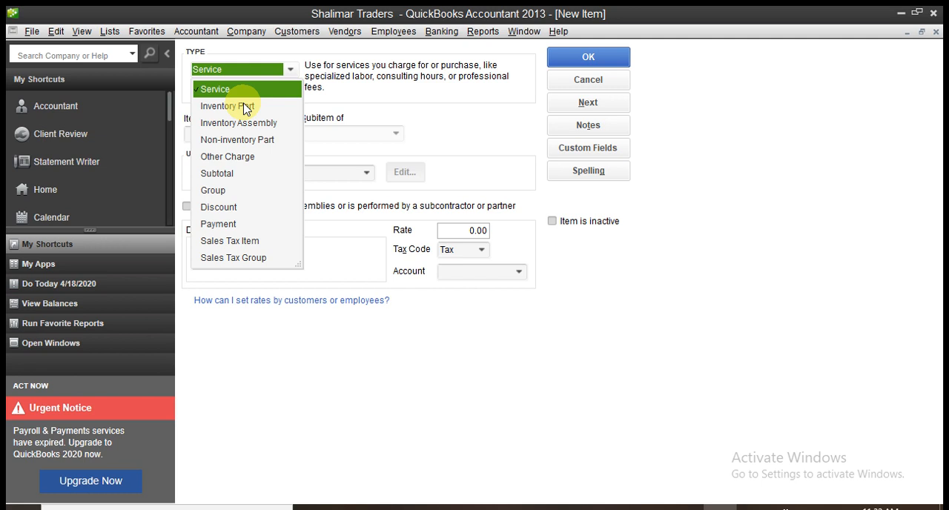
click(245, 107)
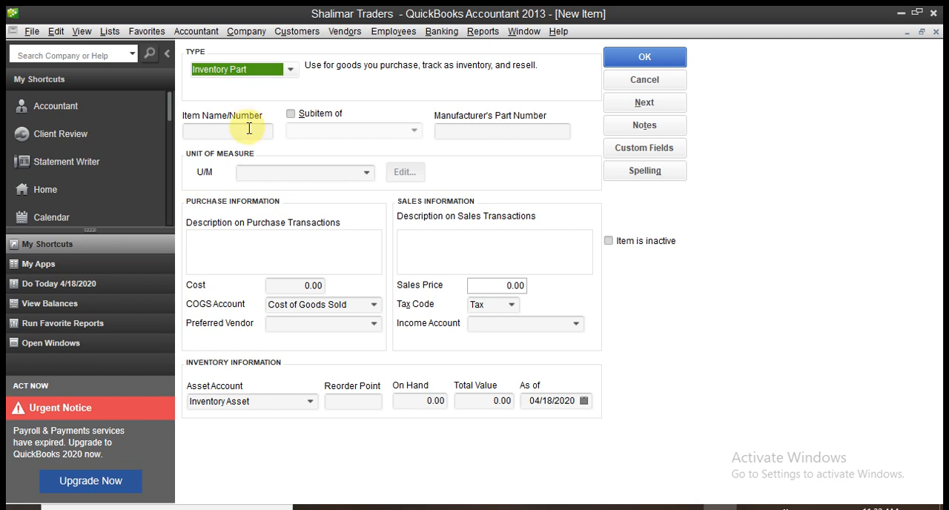
Enter "Disgestive Biscuits" as the item name.
click(249, 131)
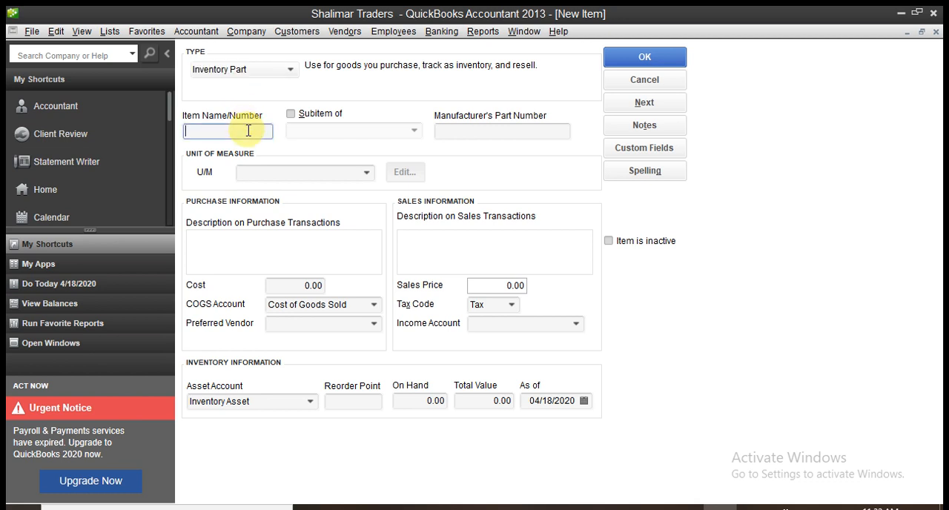
text(D)
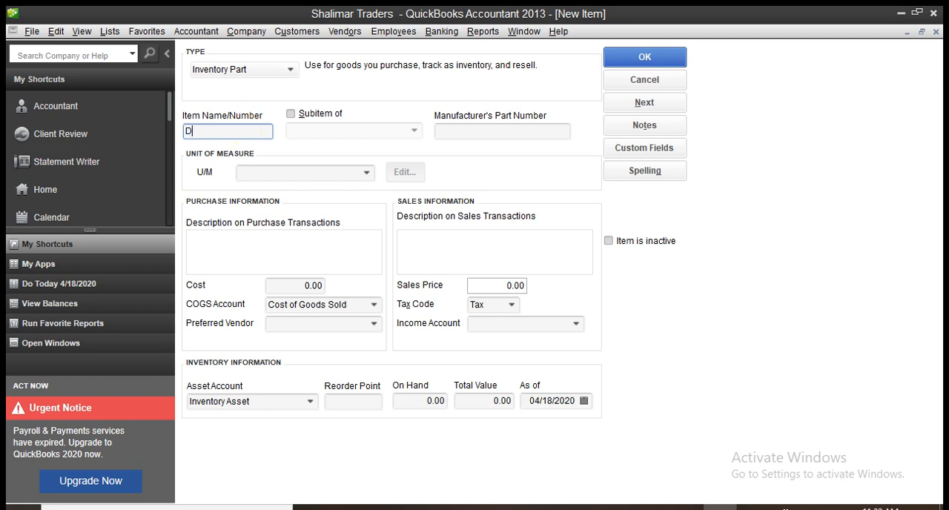
text(eswges)
key(BackSpace)
key(BackSpace)
key(BackSpace)
key(BackSpace)
key(BackSpace)
key(BackSpace)
text(isgestive Biscuits)
key(Tab)
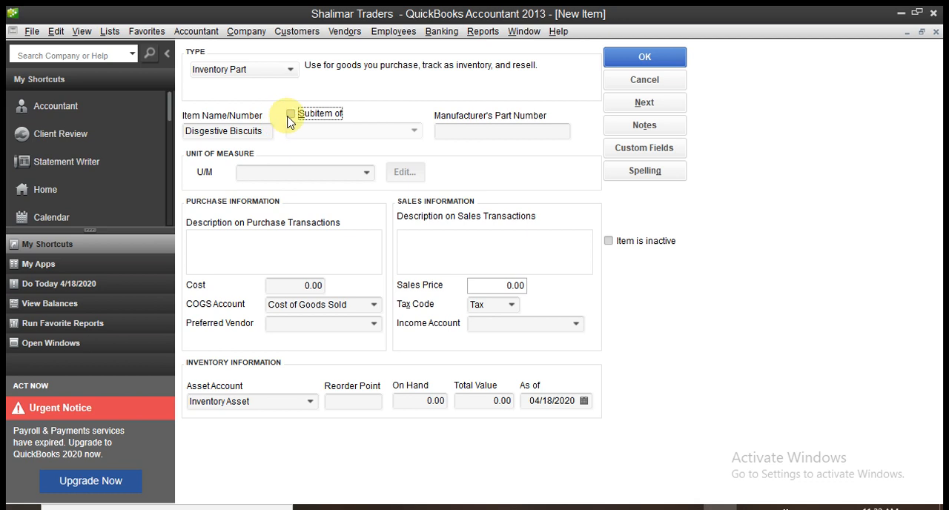
Enter "Innovative Pvt Ltd" as the manufacturer's part number.
click(466, 129)
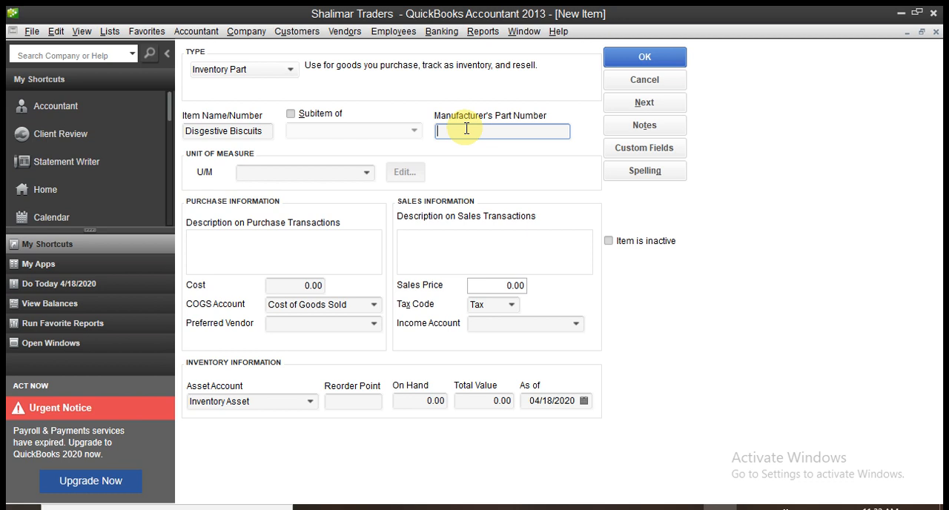
text(Inn)
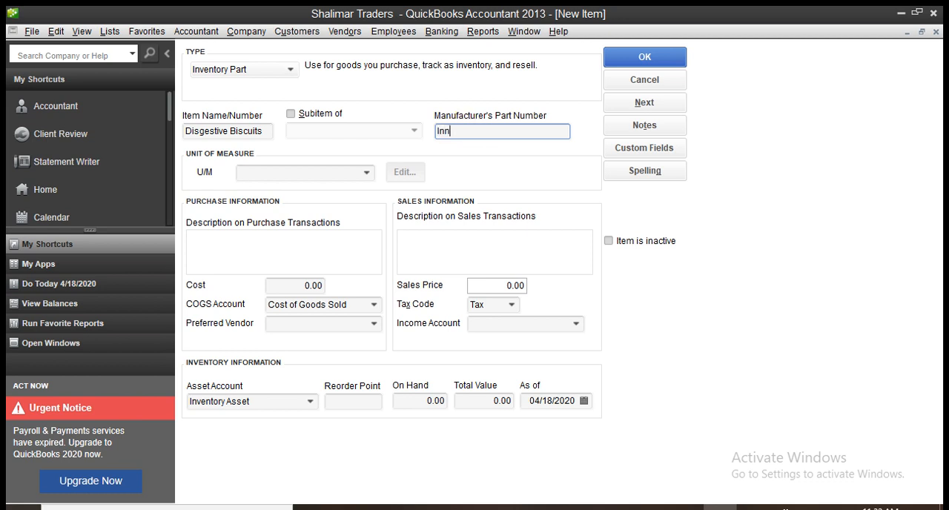
text(ovative Pvt Ltd)
key(Tab)
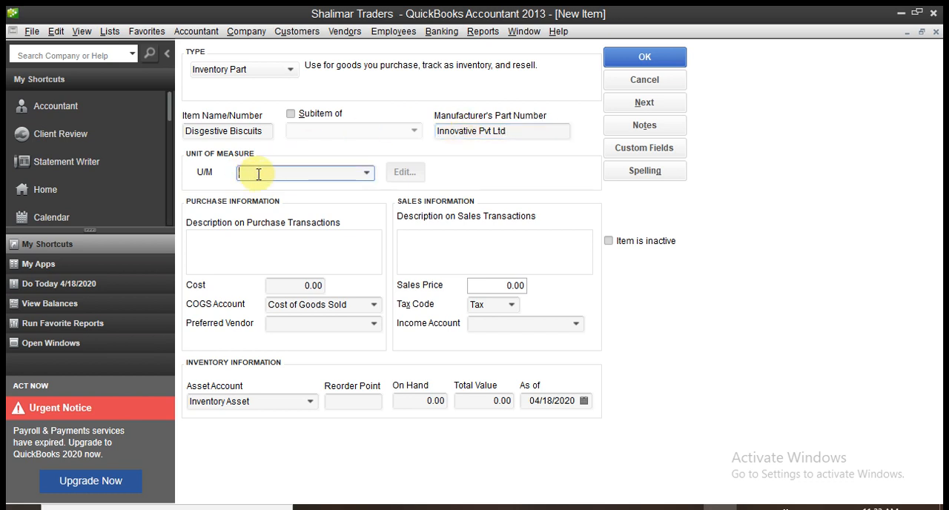
Add a new unit of measure for the item, of type Count with the unit Each (ea).
click(365, 174)
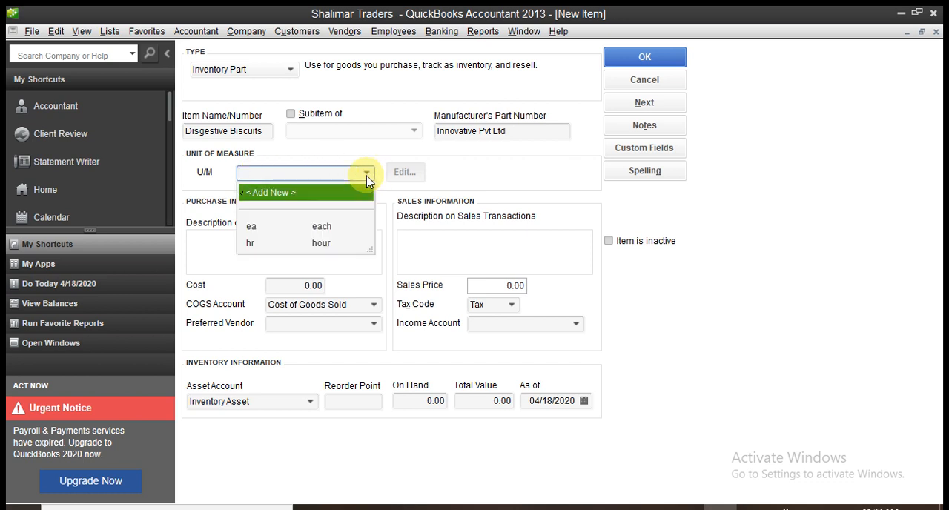
click(295, 194)
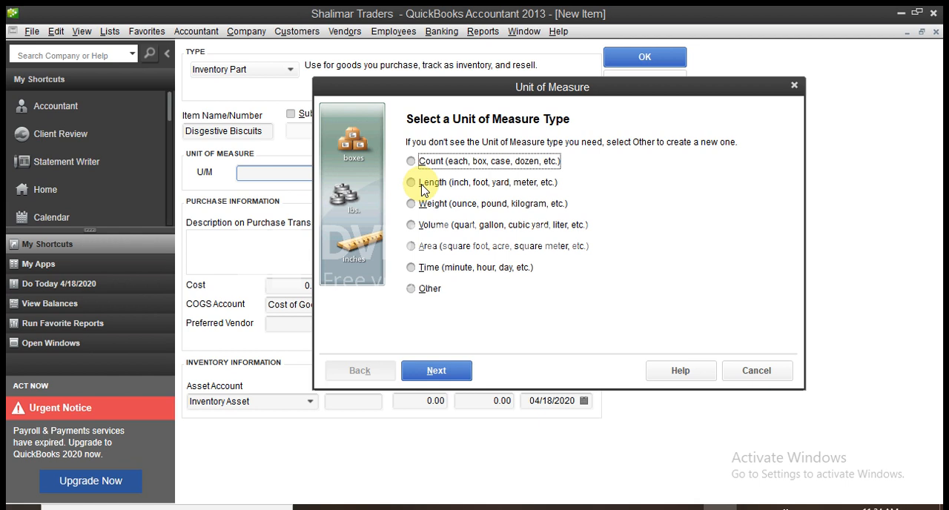
click(414, 163)
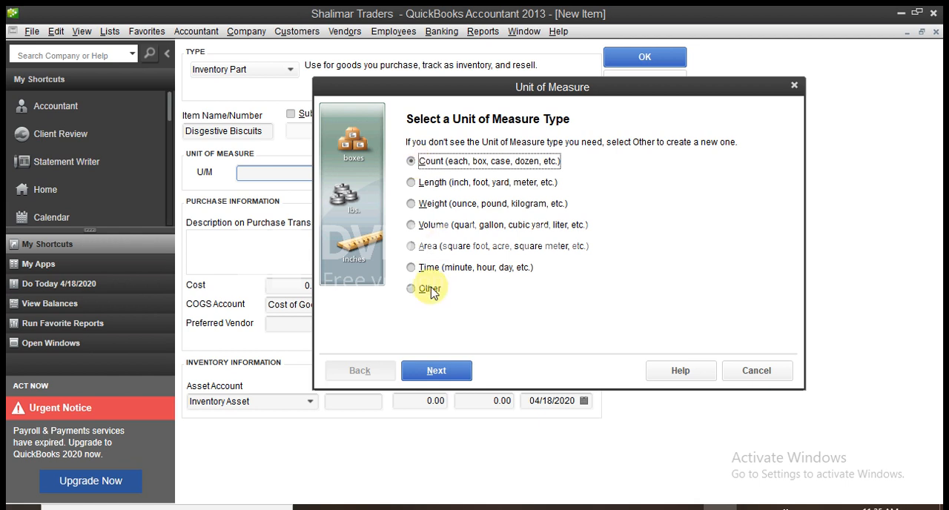
click(436, 369)
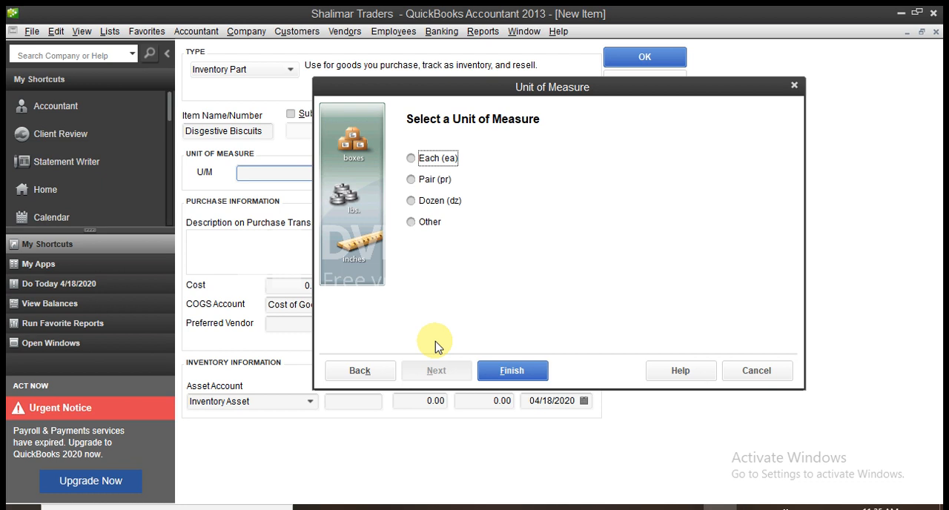
click(412, 160)
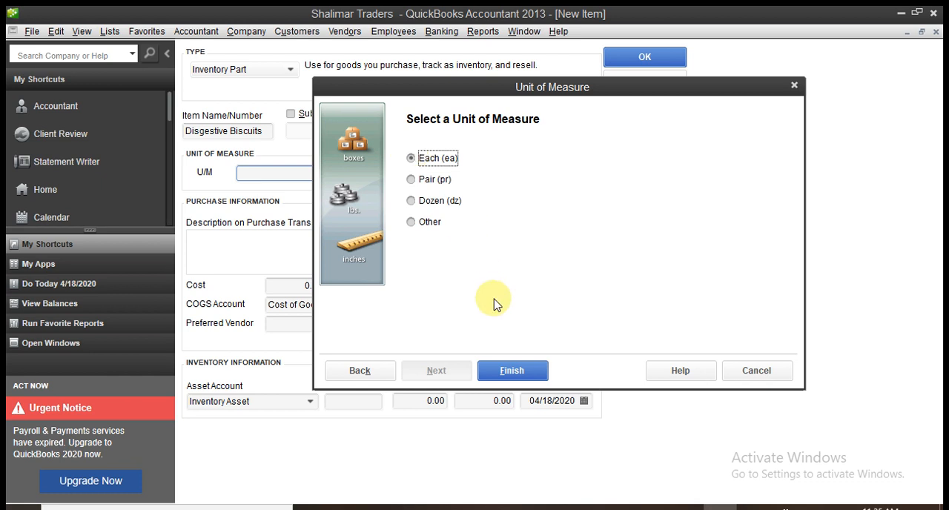
click(512, 371)
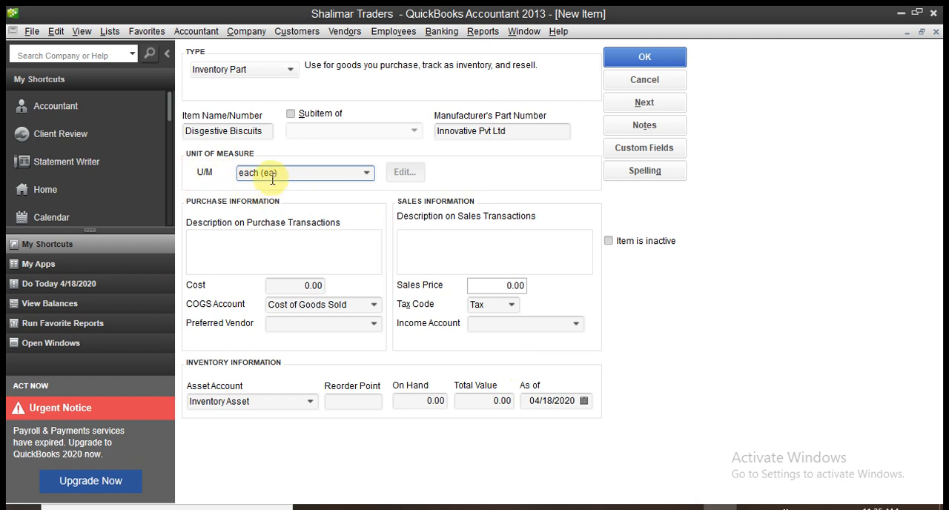
Describe the item as "Disgestive Biscuits Family Pack" for both purchase and sales transactions, reusing the item name.
click(263, 249)
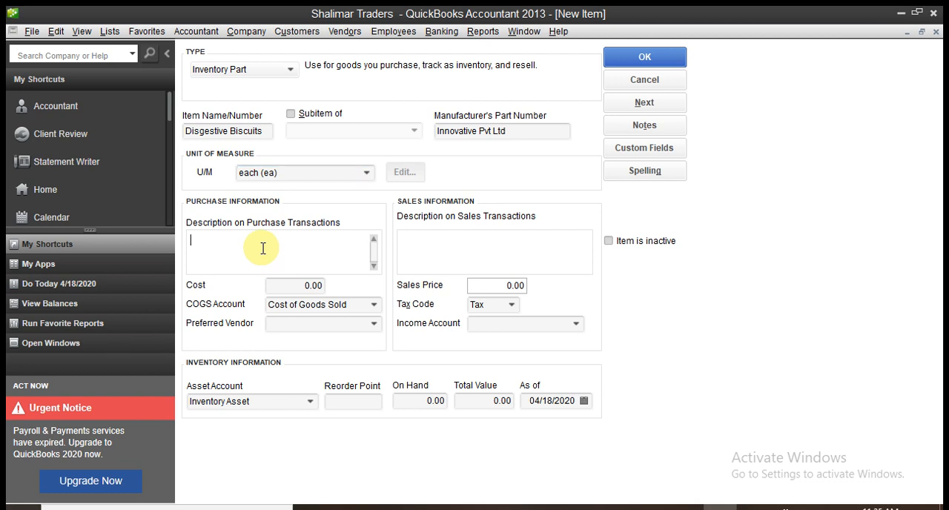
drag(265, 131, 182, 134)
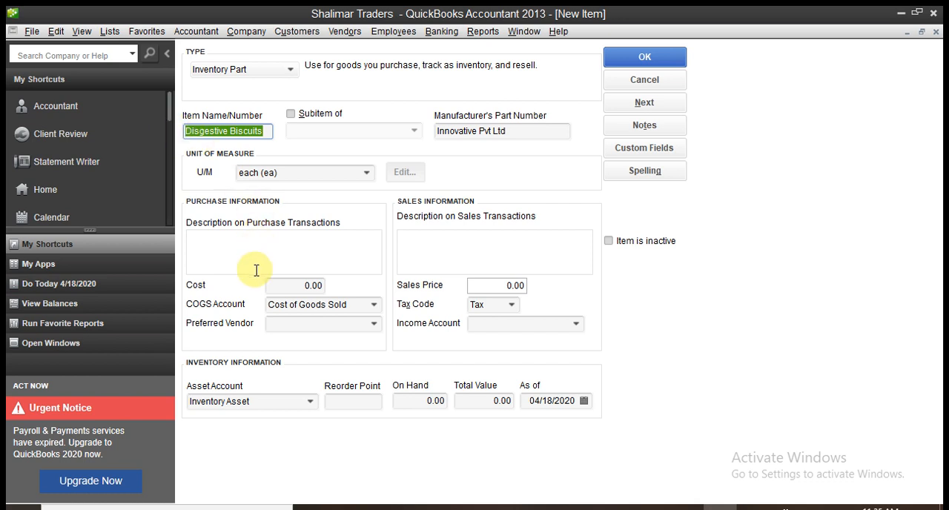
click(234, 245)
text(Disgestive Biscuits)
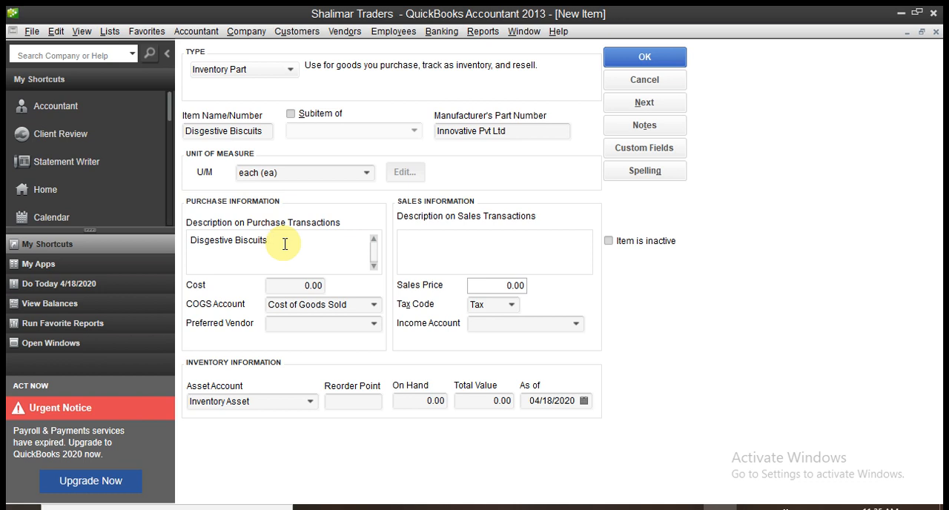
text(Fam)
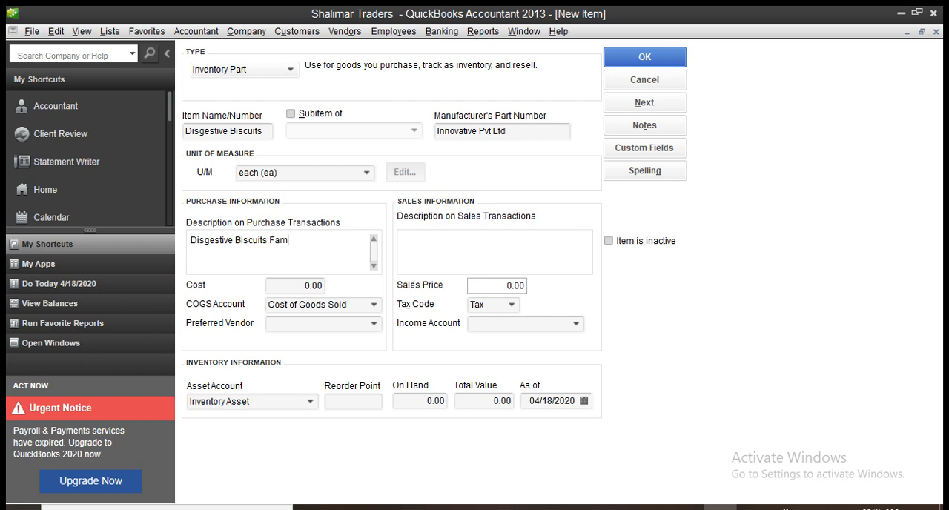
text(ily Pack)
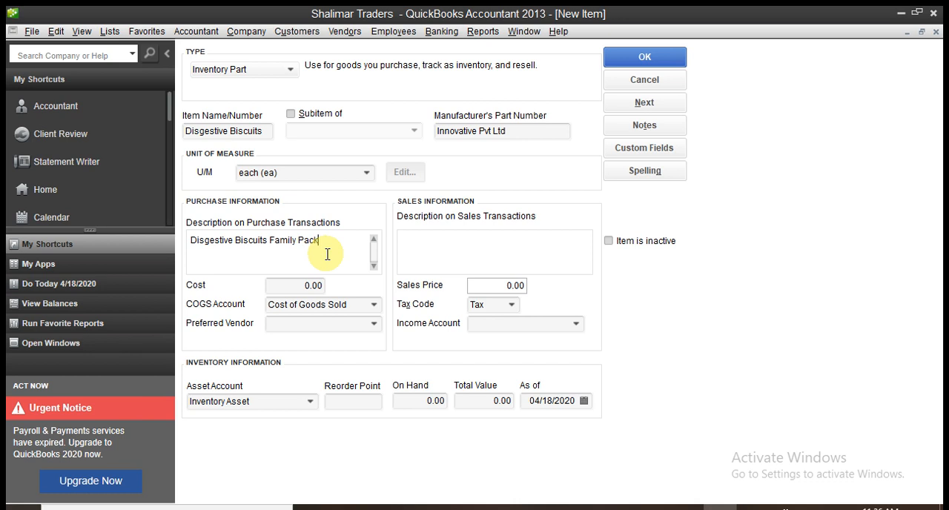
click(423, 244)
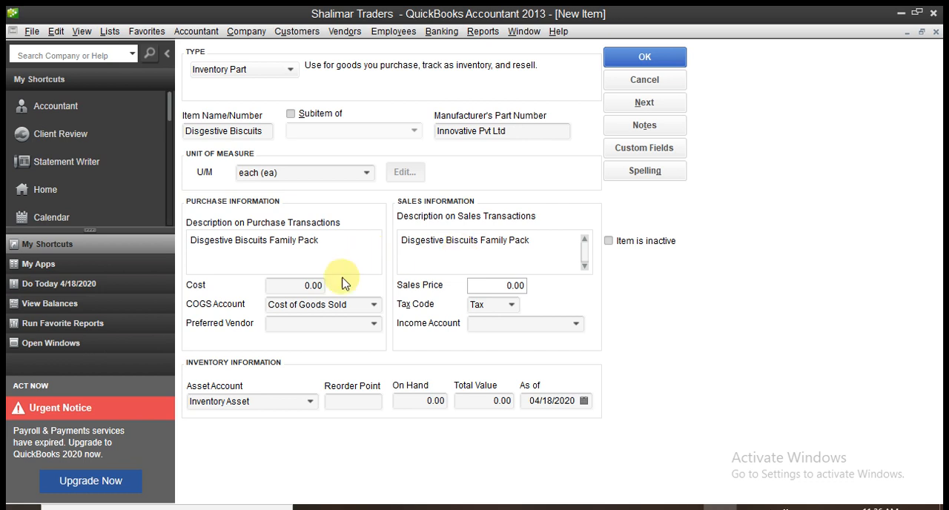
Set the item's cost to 100 and choose Cost of Goods Sold as its COGS account.
click(302, 287)
drag(302, 287, 328, 286)
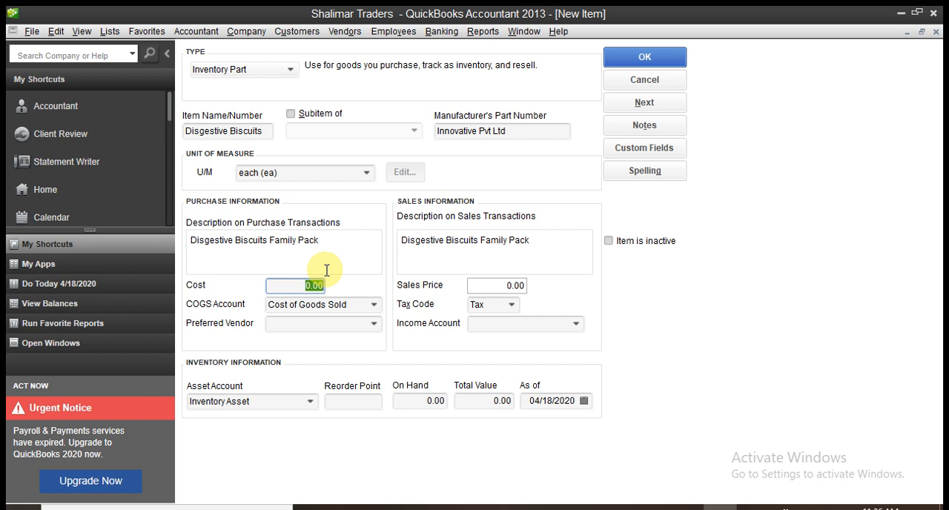
text(100)
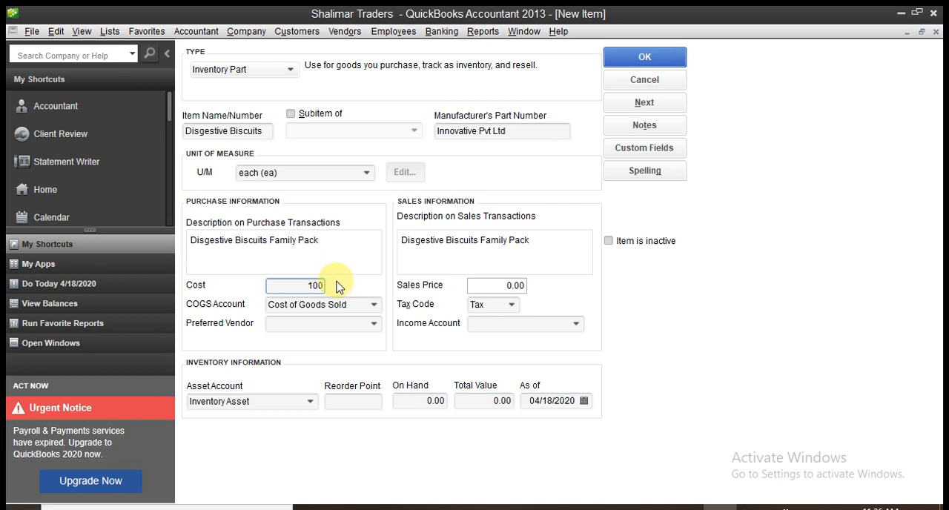
click(244, 267)
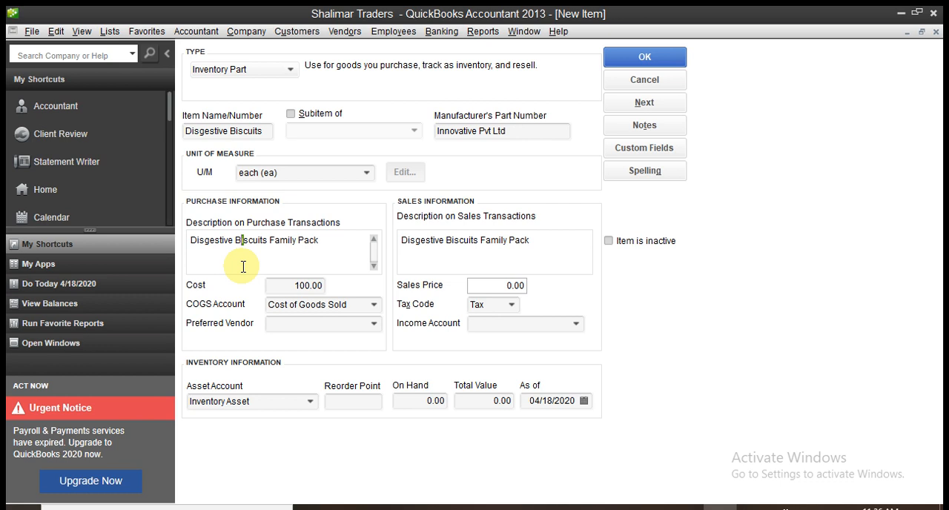
click(373, 305)
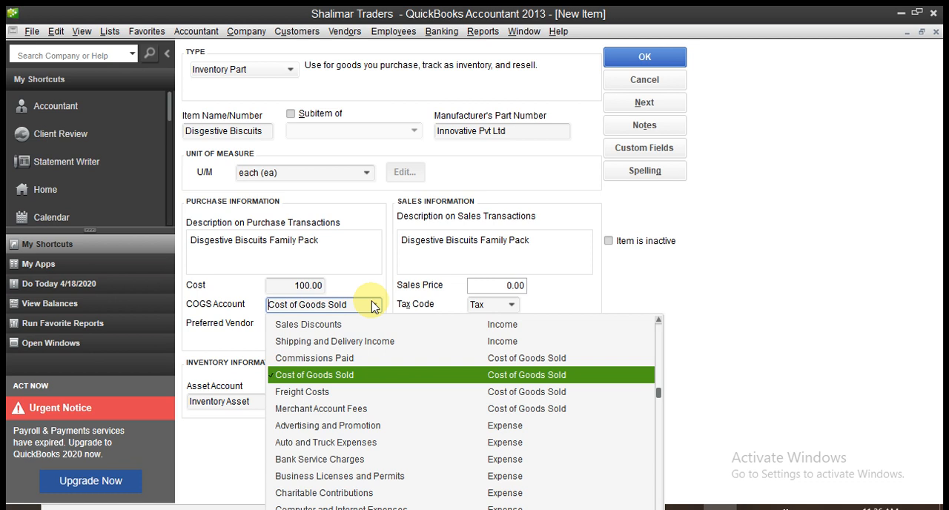
click(324, 376)
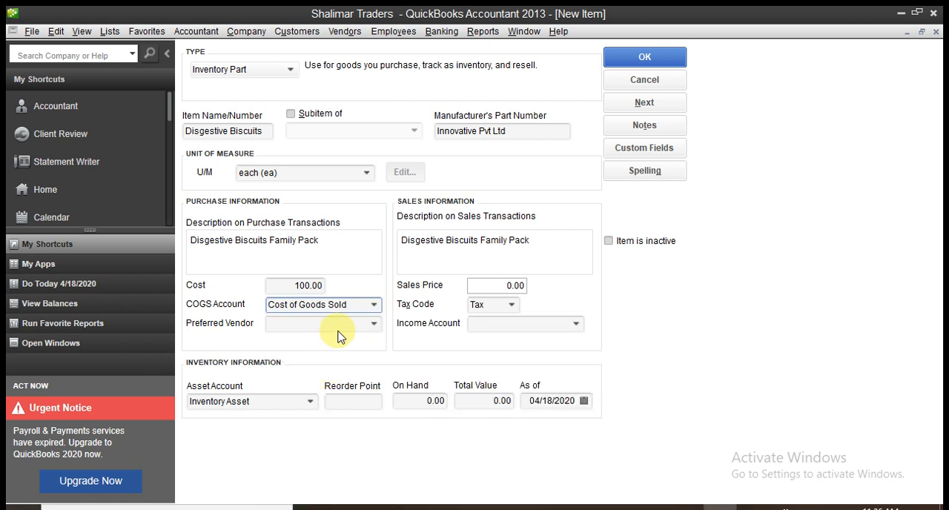
click(375, 326)
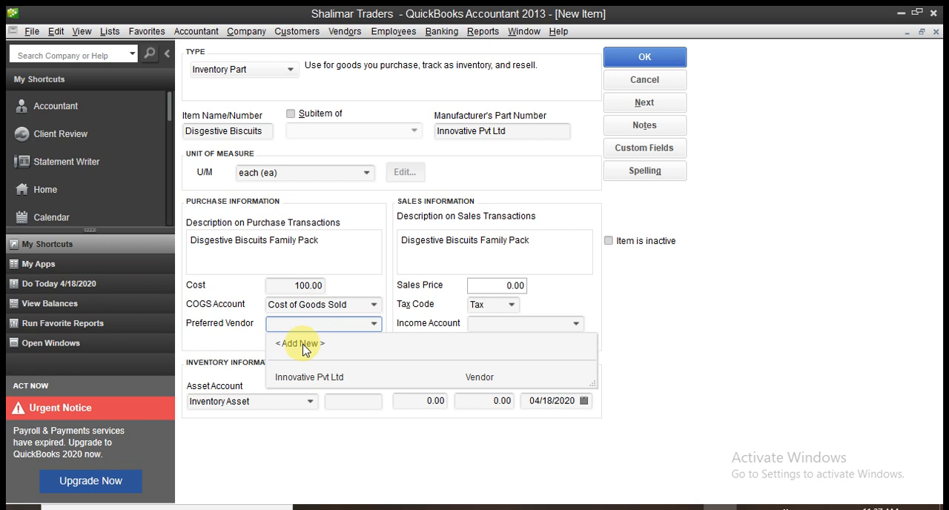
click(435, 257)
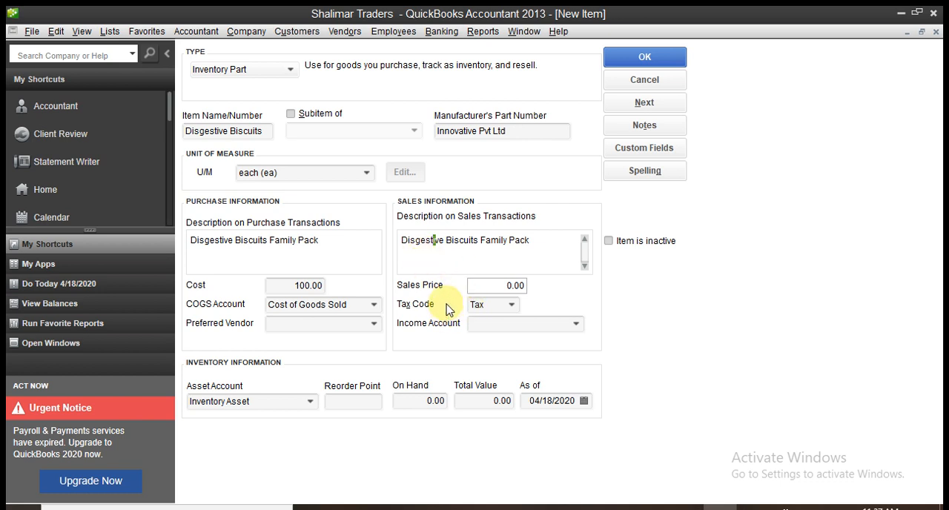
Set the item's sales price to 120.
click(501, 286)
drag(502, 287, 537, 285)
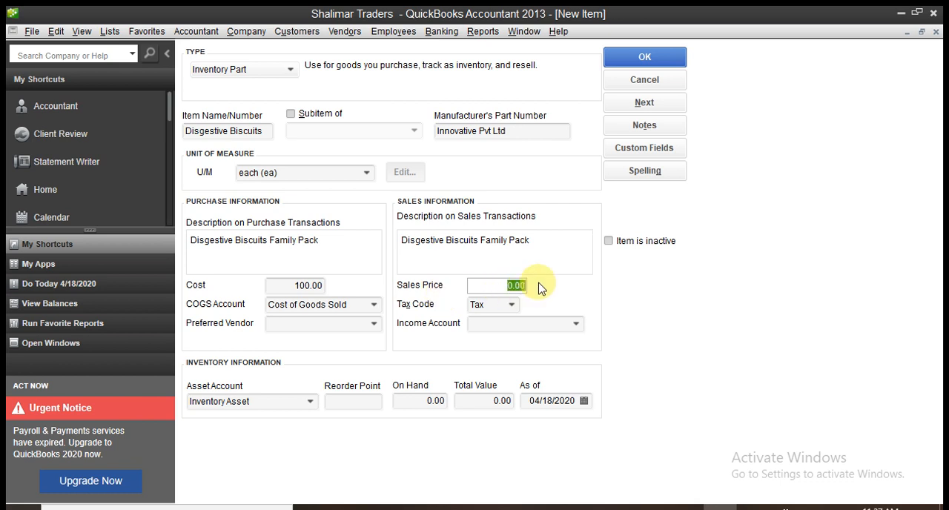
text(120)
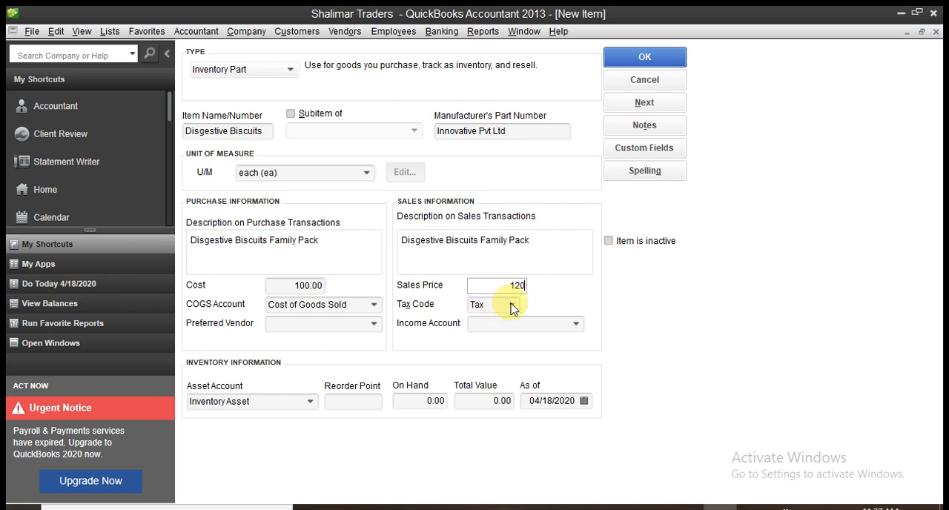
Set the item's tax code to Non and choose Sales as its income account.
click(512, 307)
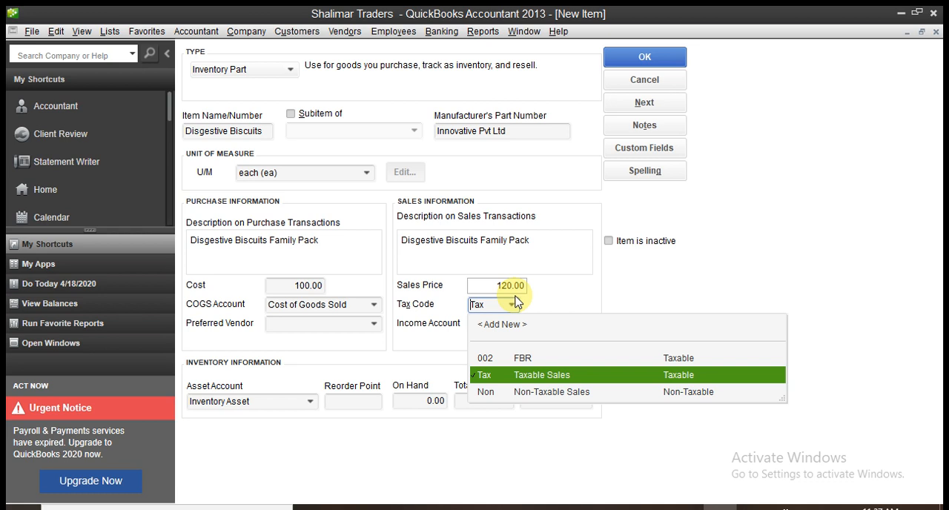
click(517, 399)
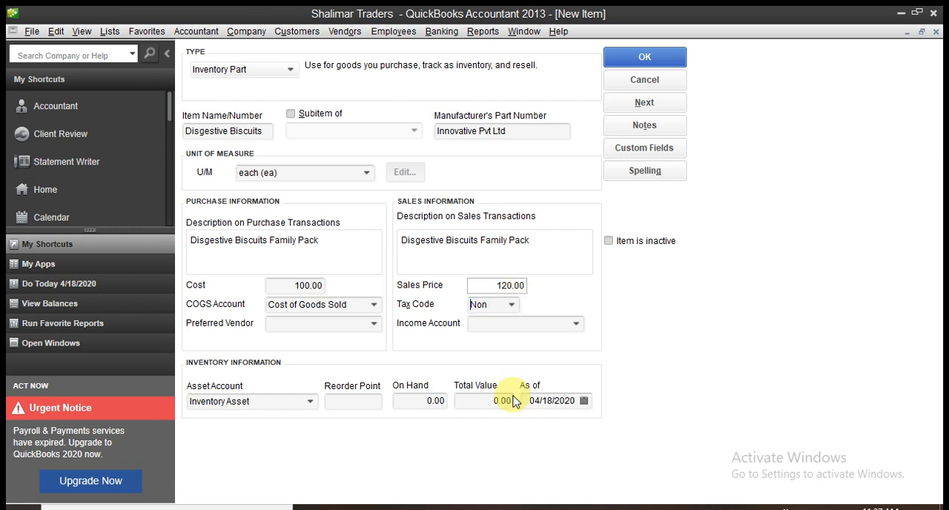
click(529, 328)
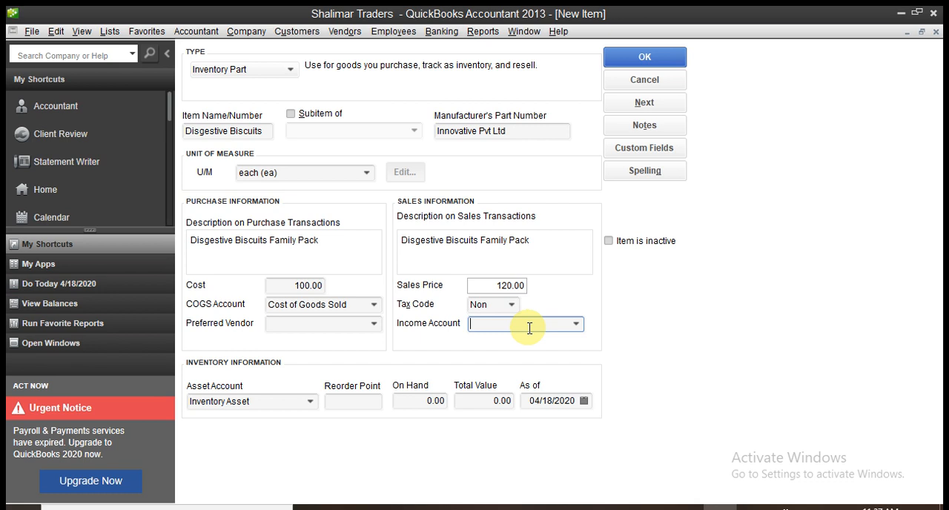
text(Sales)
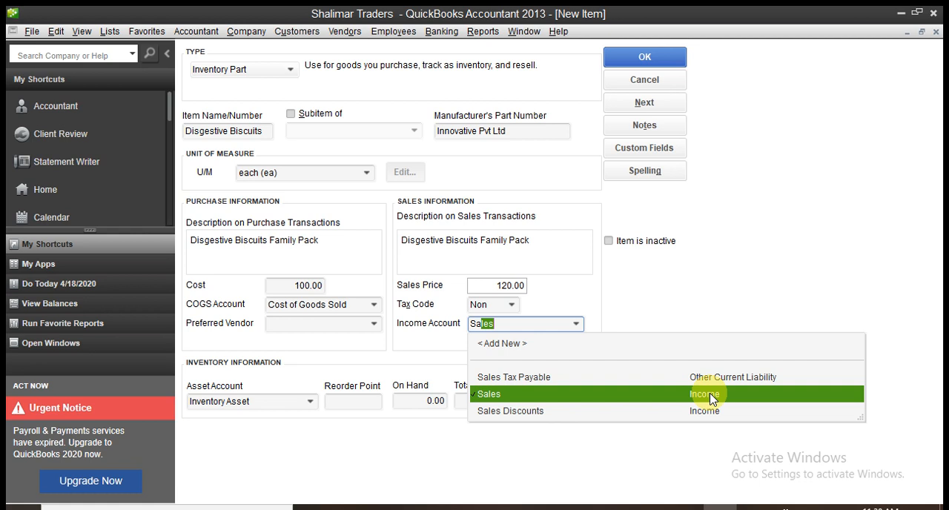
click(500, 397)
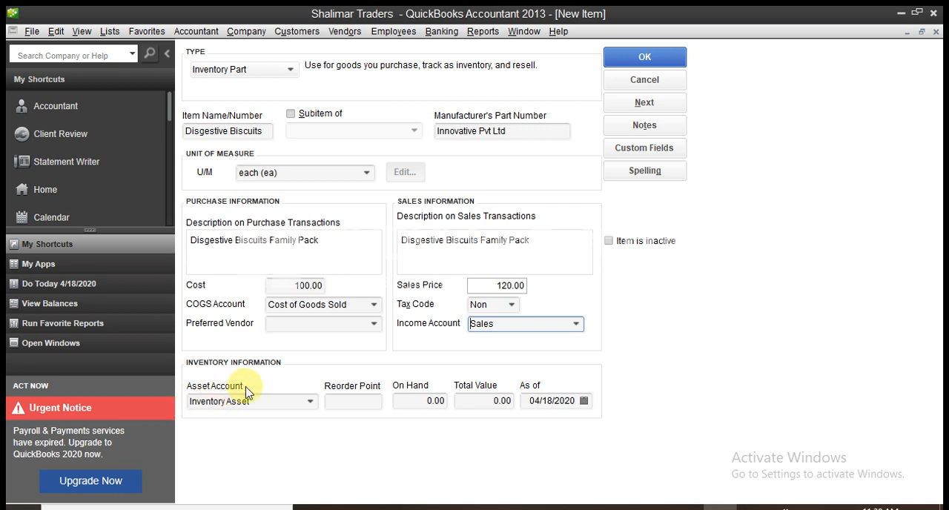
Keep Inventory Asset as the asset account and enter a reorder point of 5 and an on-hand quantity of 20.
click(309, 402)
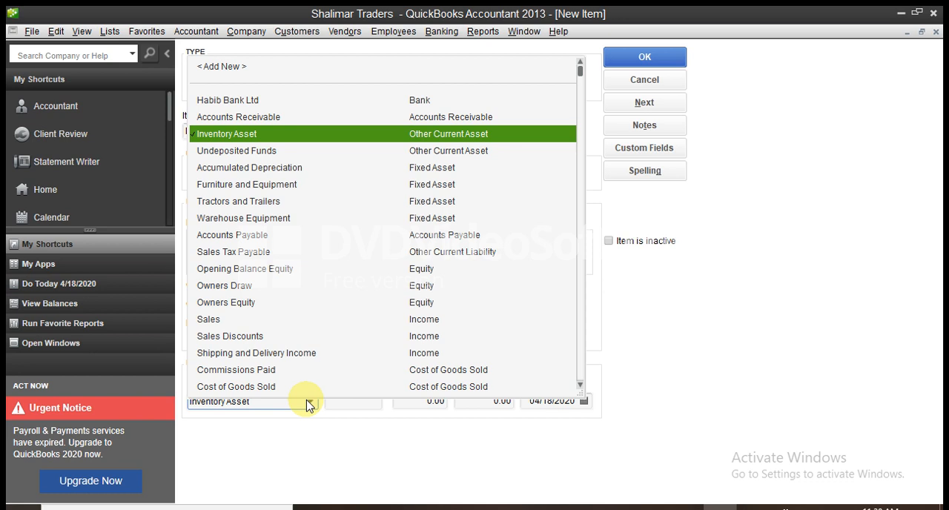
click(309, 402)
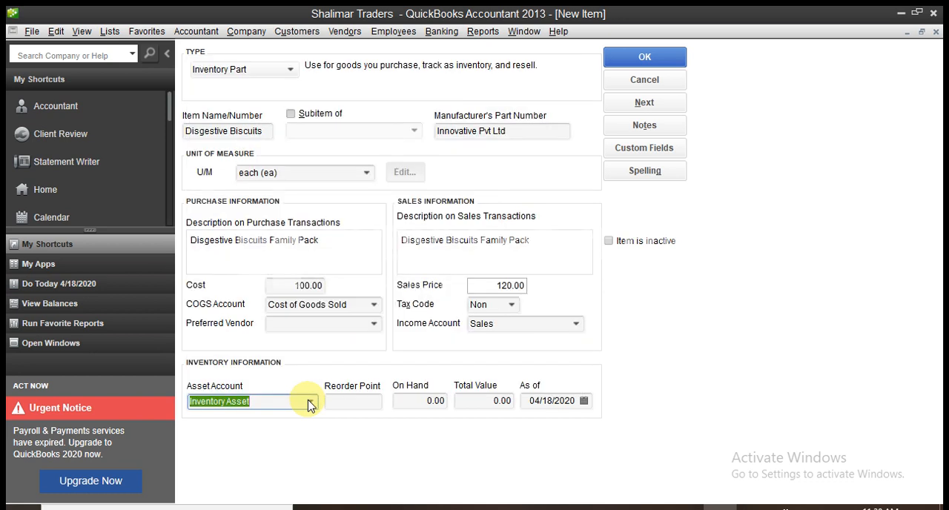
click(352, 400)
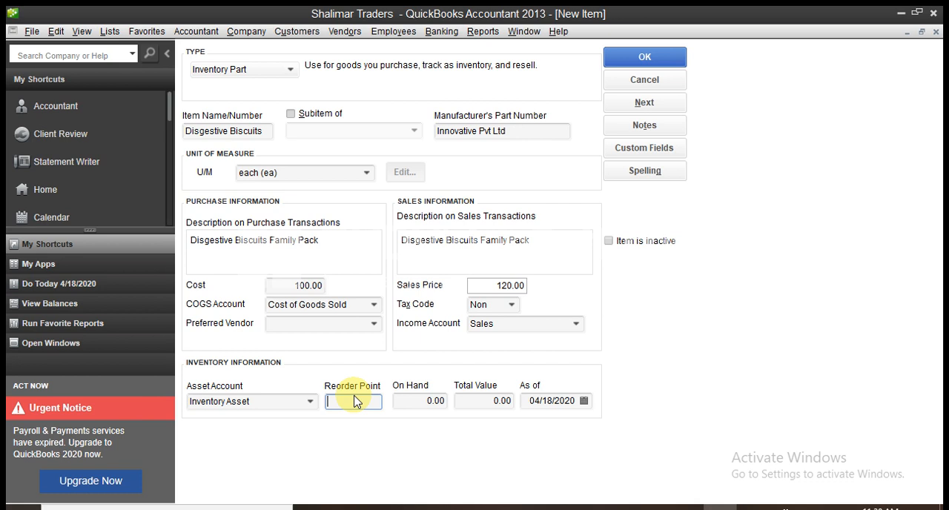
text(5)
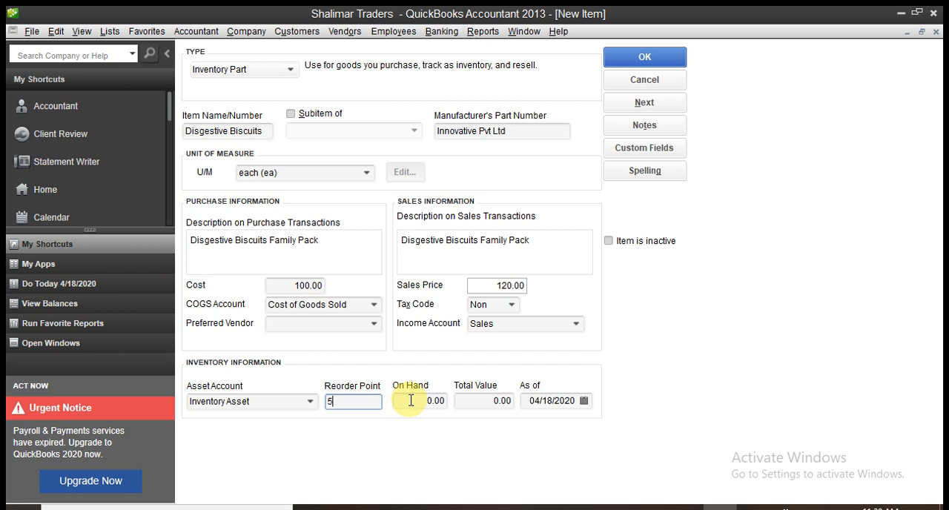
click(413, 400)
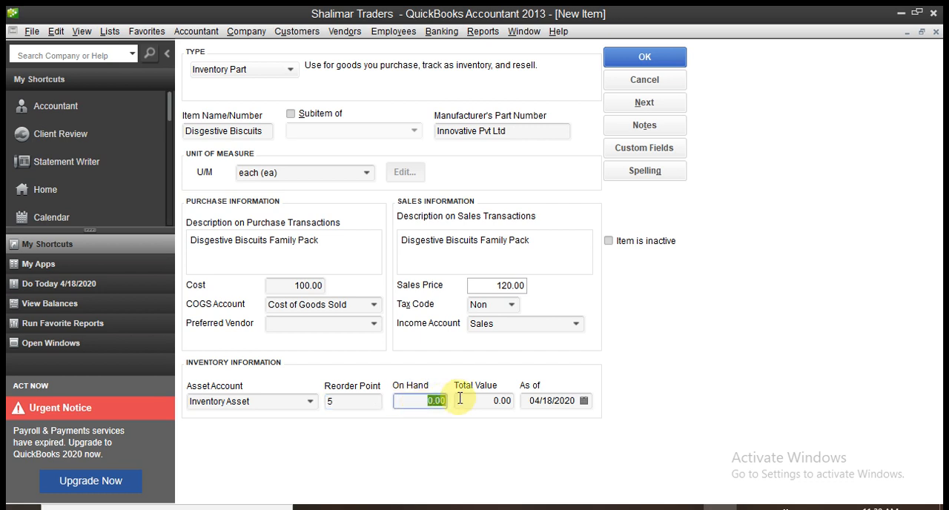
text(20)
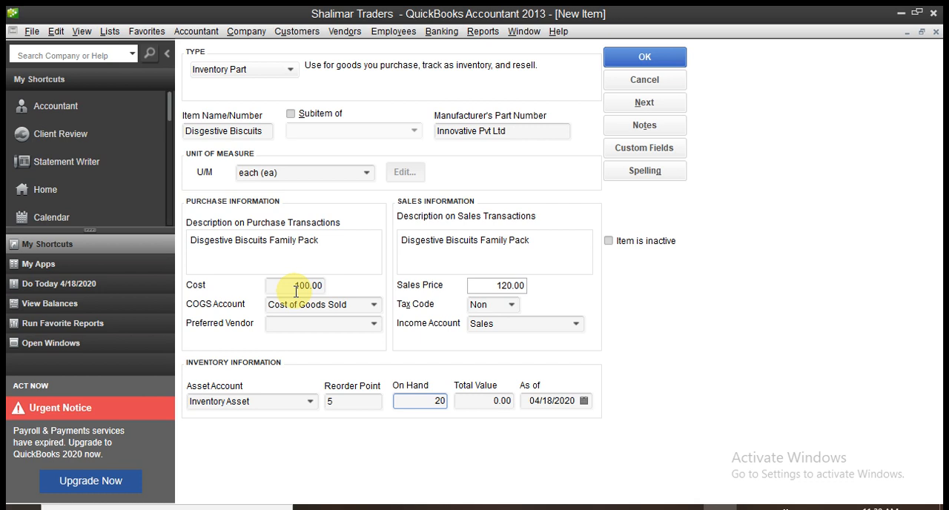
click(487, 401)
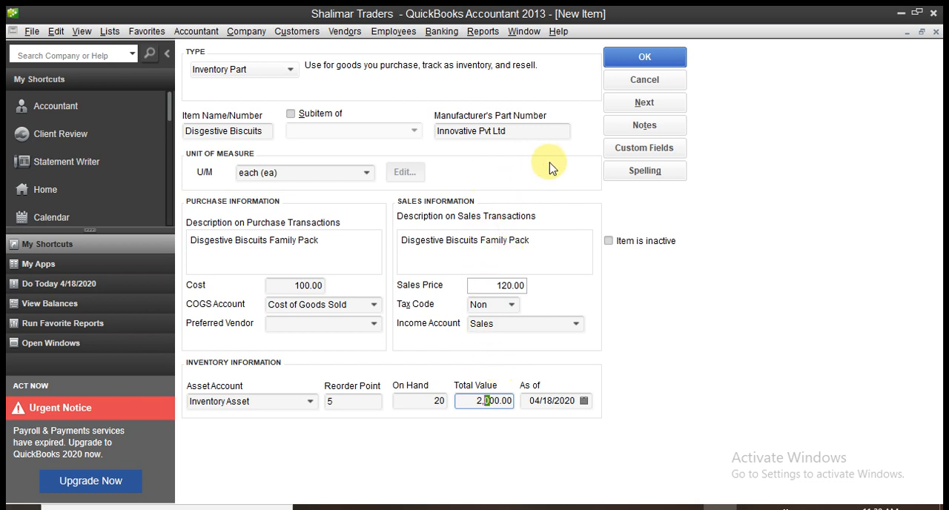
Spell-check the item form, ignoring the flagged word "Disgestive" in both descriptions.
click(617, 173)
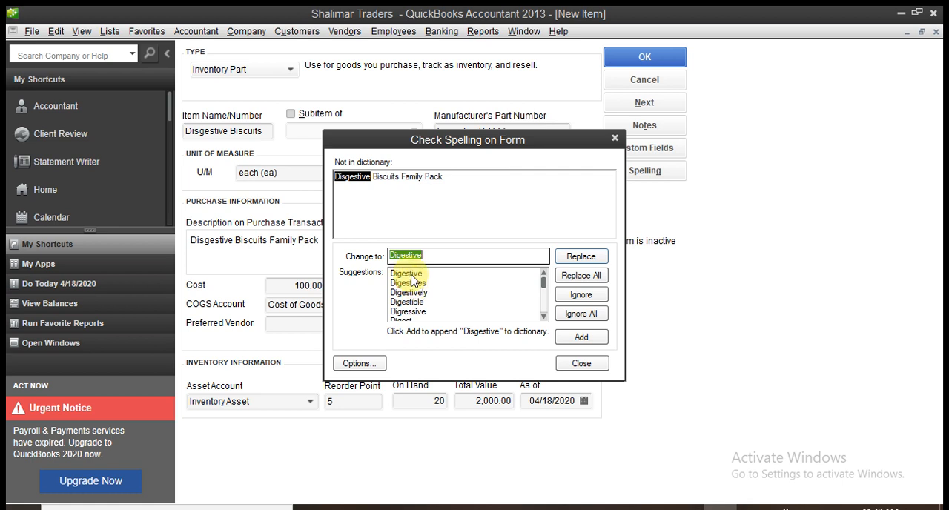
click(583, 338)
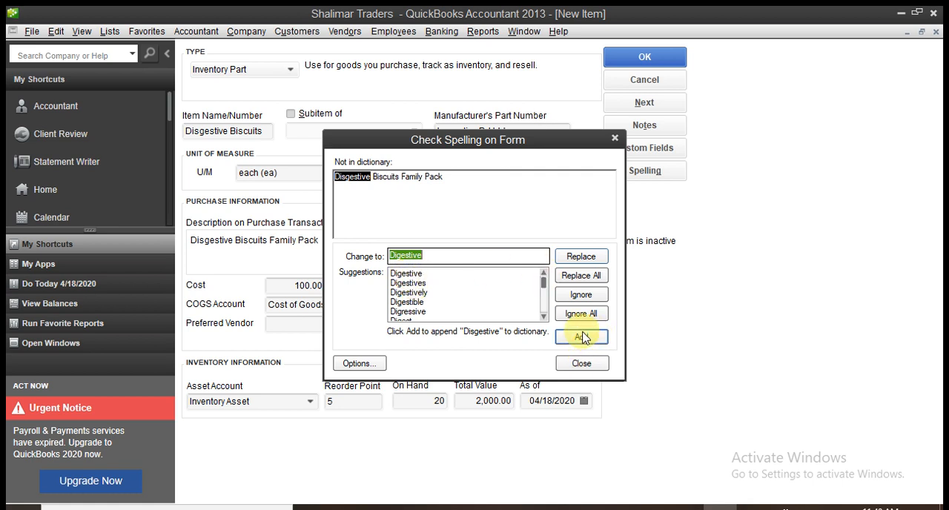
click(582, 296)
click(582, 295)
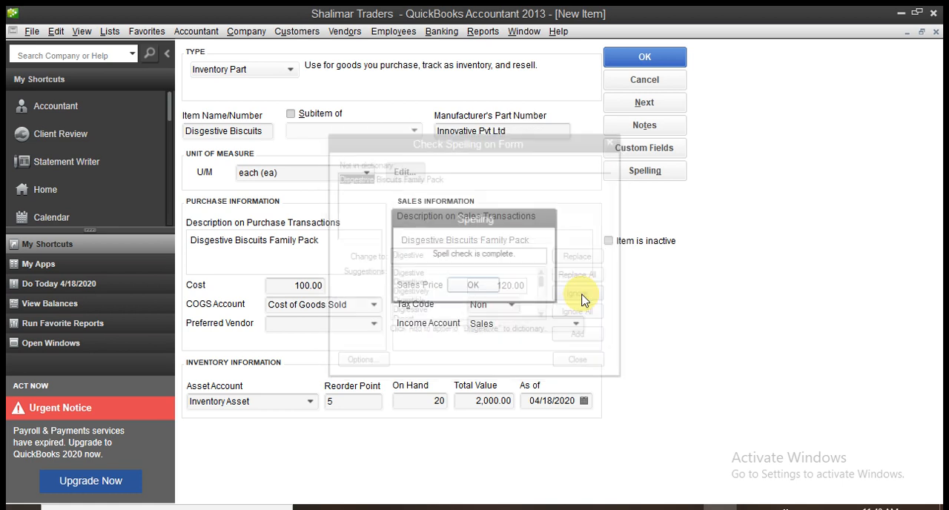
click(480, 285)
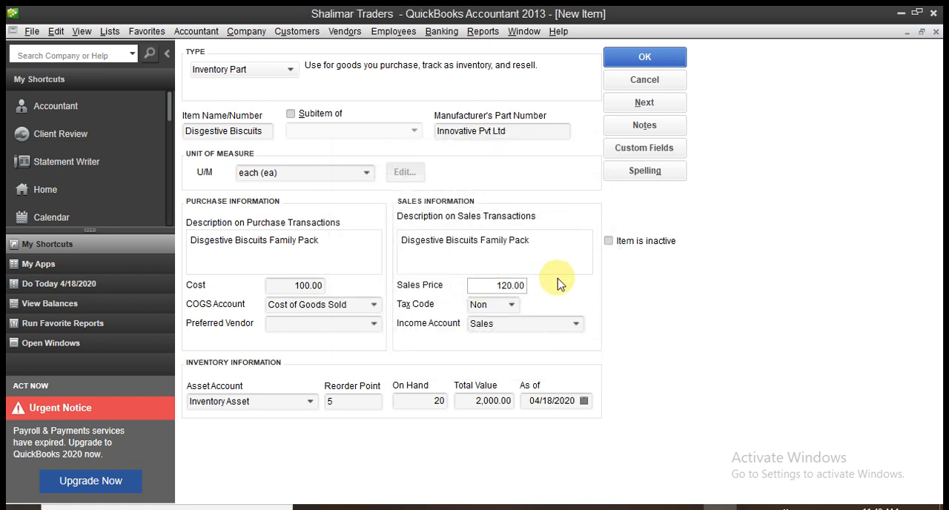
Run the spell check again, replacing "Disgestive" with "Digestive" in the purchase and sales descriptions, and recheck the form.
click(642, 175)
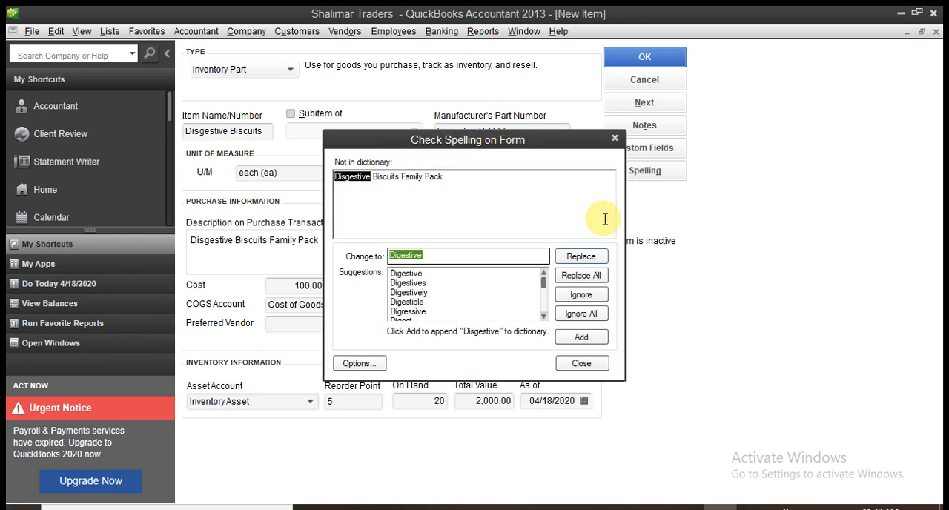
click(581, 258)
click(578, 277)
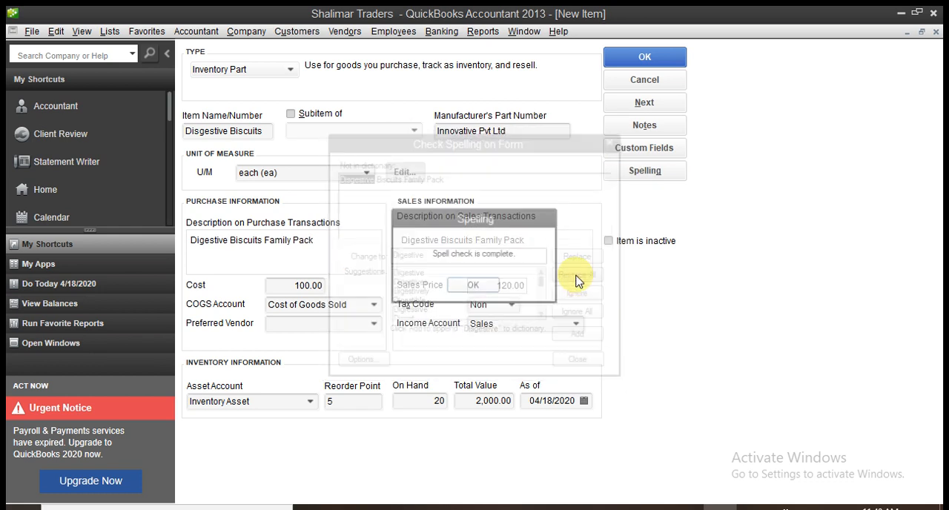
click(475, 284)
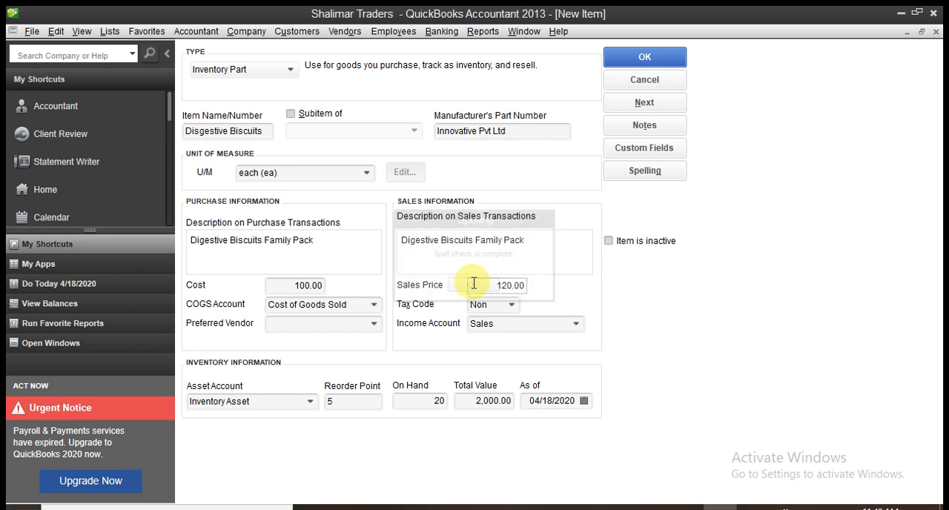
click(645, 171)
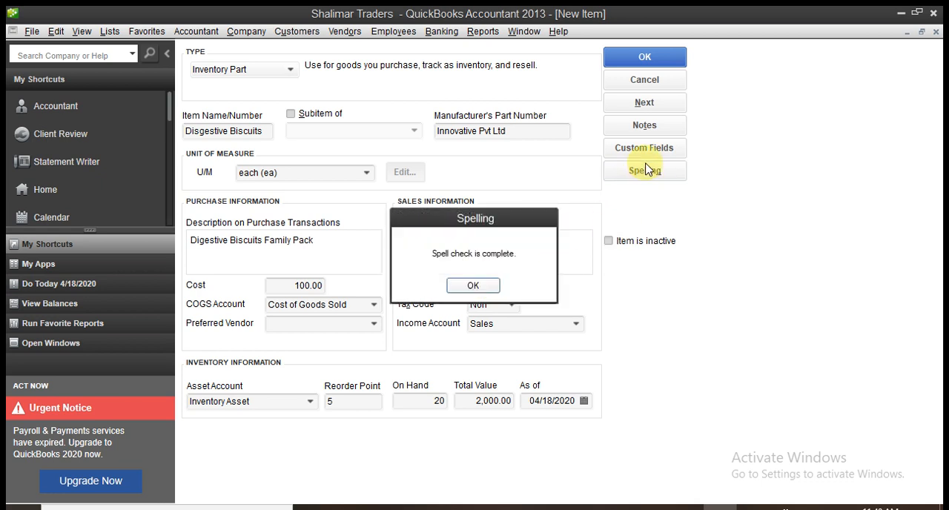
click(473, 285)
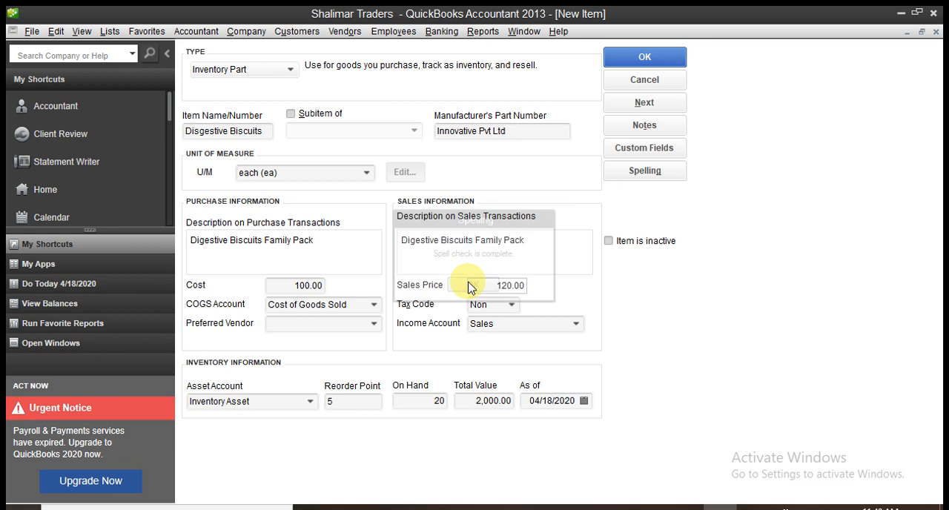
View the item's notes, close them without adding any, and save the new inventory part item.
click(646, 130)
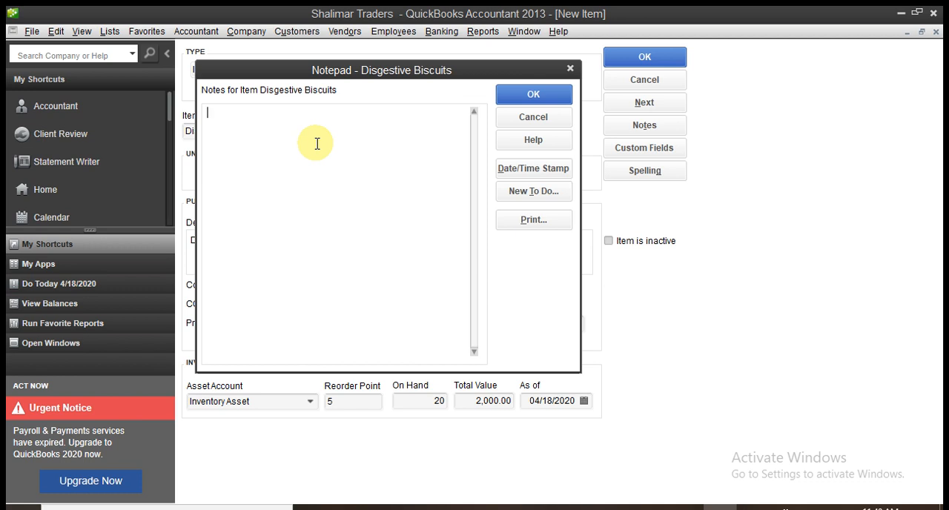
click(571, 69)
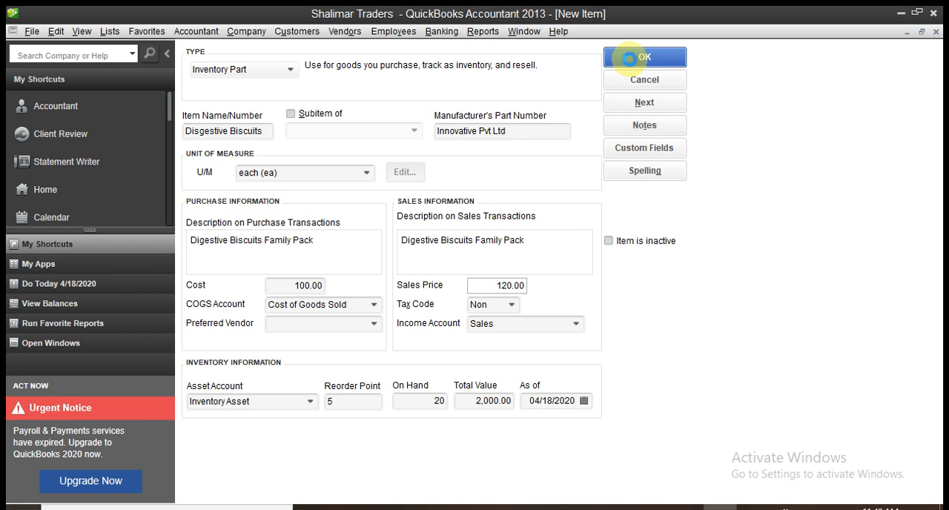
click(632, 66)
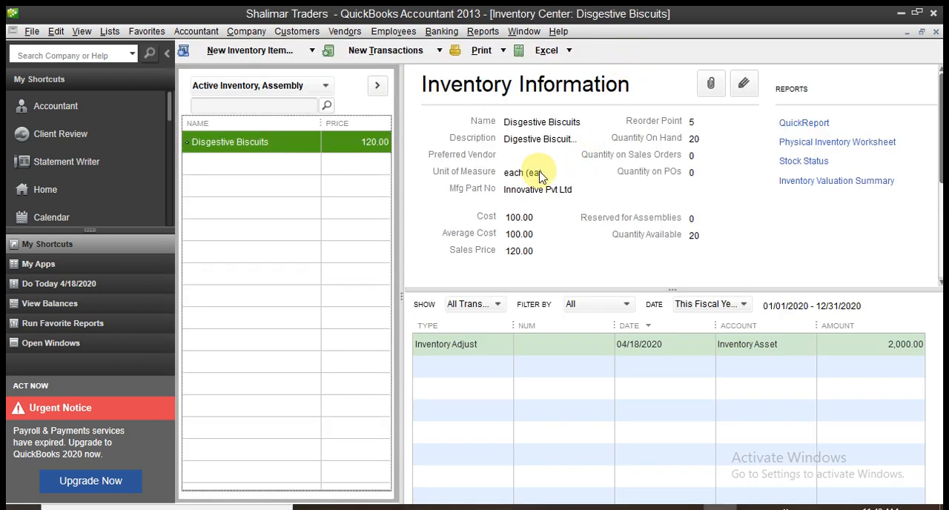